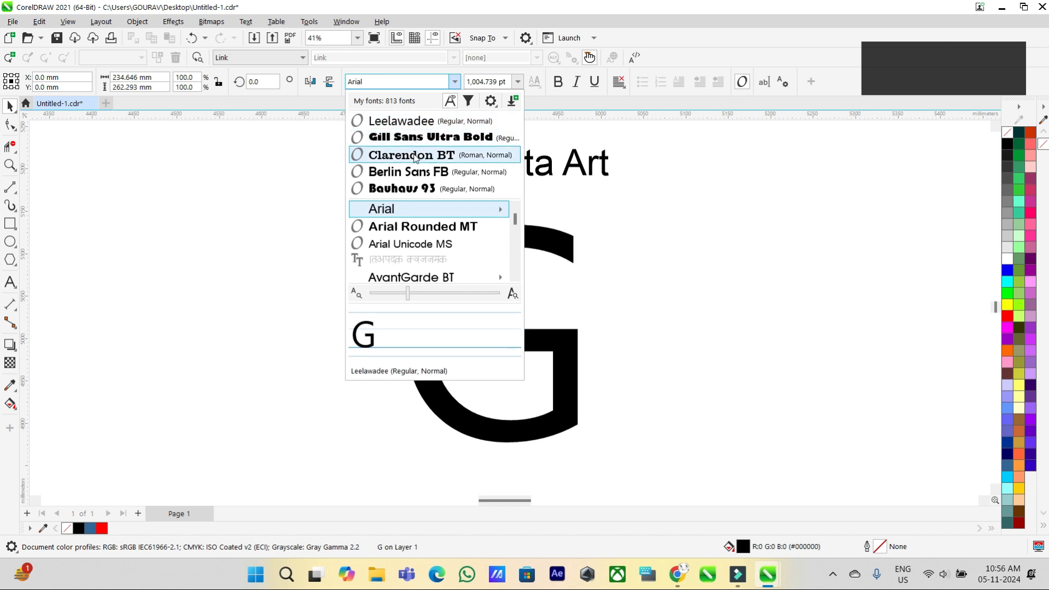
Step: Set the large letter G's font to Leelawadee, then give it a black outline with no fill
left_click(402, 120)
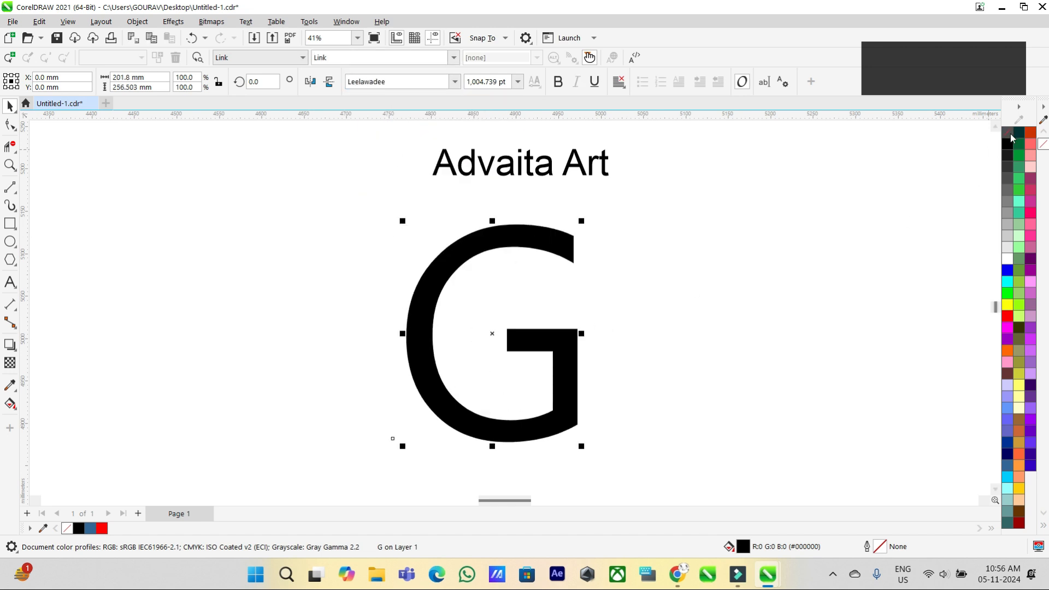
right_click(1008, 144)
left_click(1007, 132)
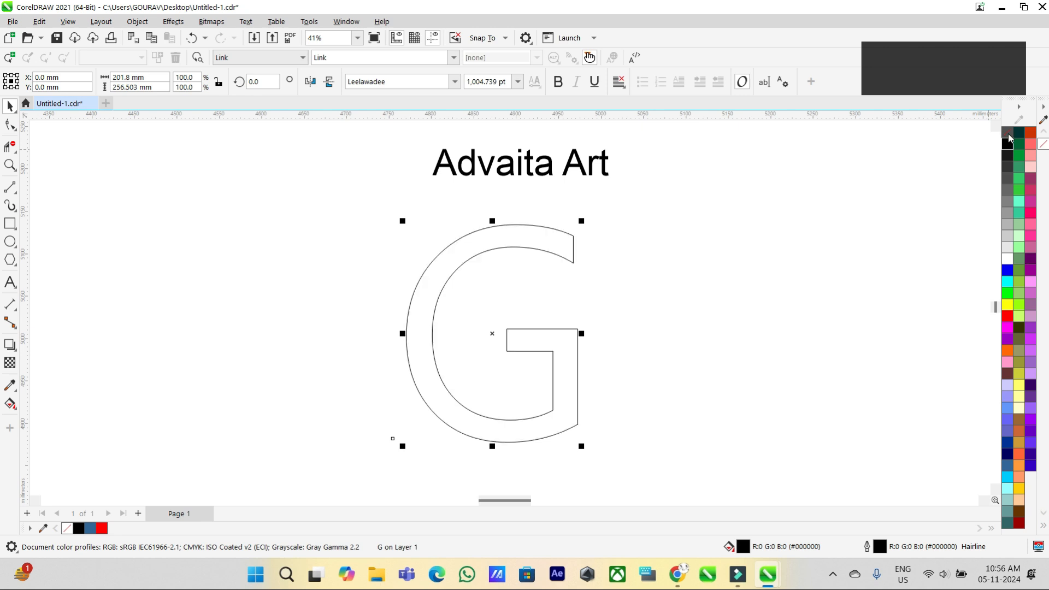
Step: Duplicate the outlined G beside the original and convert both letters to curves
left_click_drag(491, 334, 685, 337)
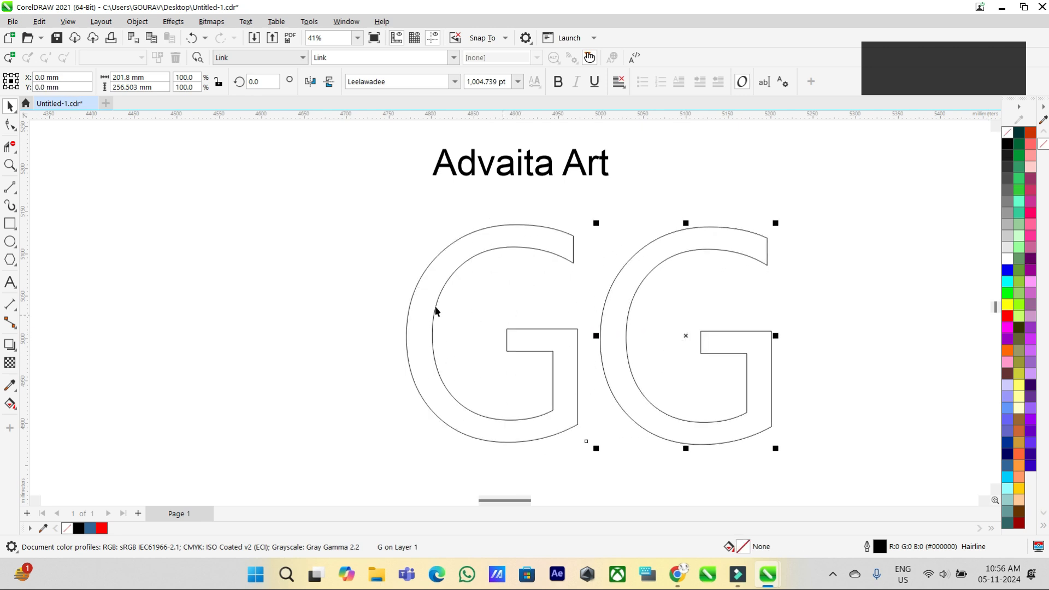
left_click_drag(330, 216, 829, 473)
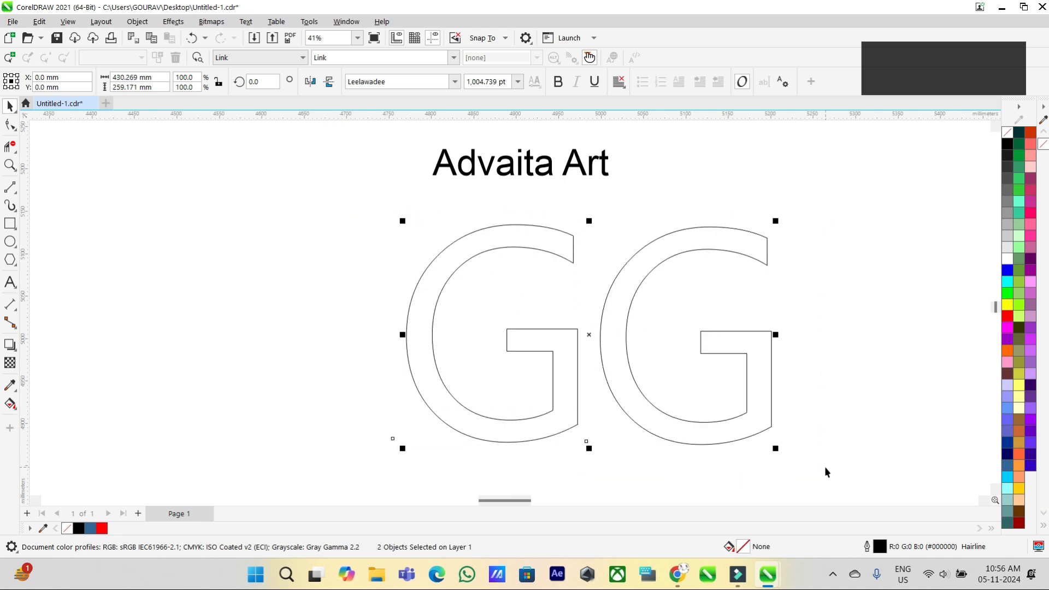
key("ctrl+q")
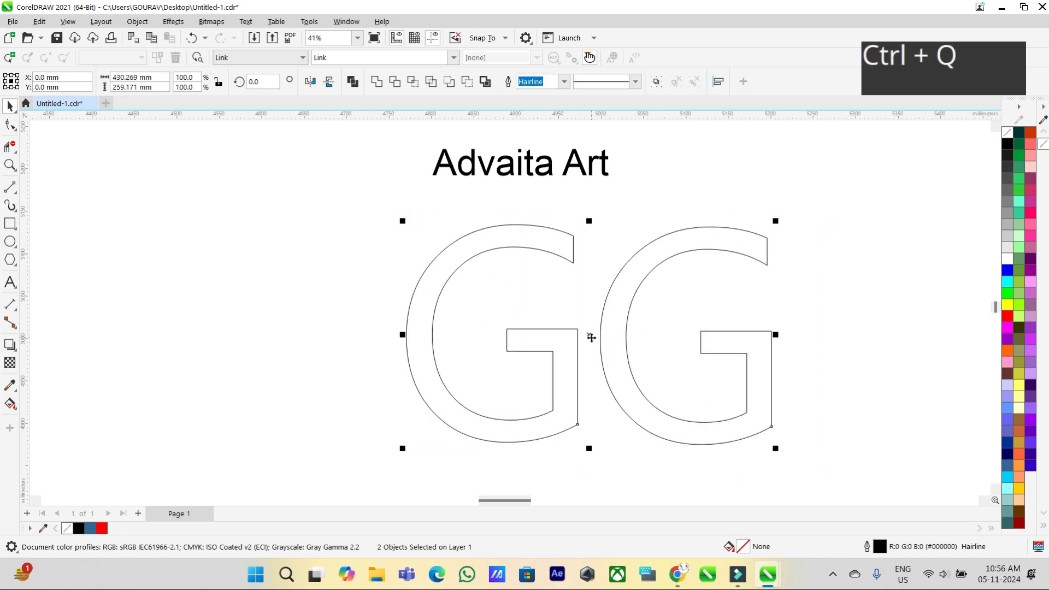
left_click(827, 227)
Step: Move the copied G back over the original, offset about 30 mm to the right, and align their top edges
left_click(600, 337)
left_click_drag(599, 337, 433, 340)
left_click_drag(348, 217, 697, 470)
key("t")
left_click(702, 323)
Step: Remove the overlapping segments along the two Gs' upper curve, lower curve and inner stem with Virtual Segment Delete
scroll(532, 301, "up", 2)
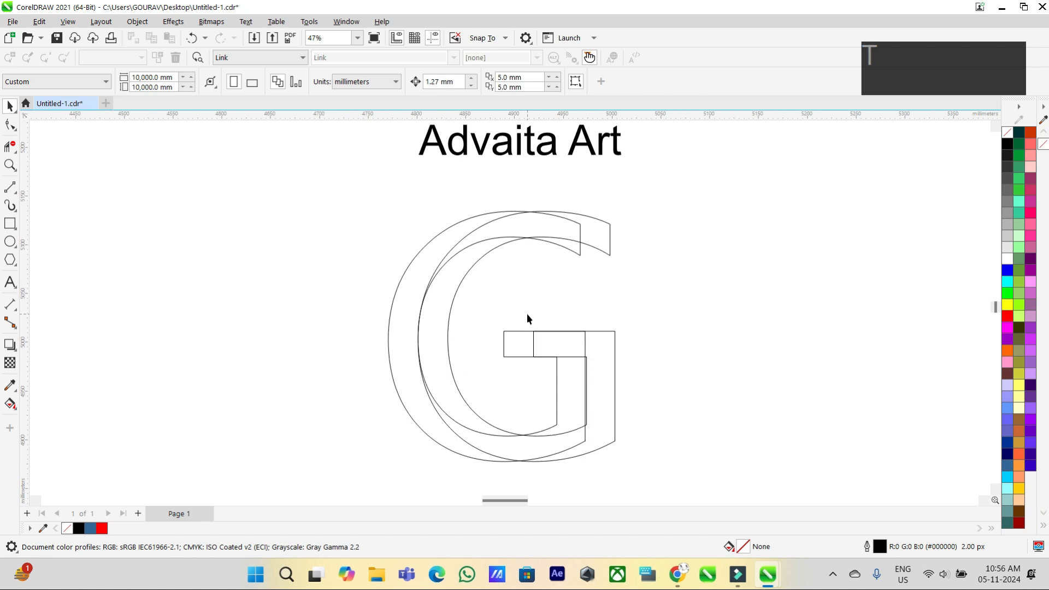
scroll(524, 355, "up", 2)
left_click(10, 146)
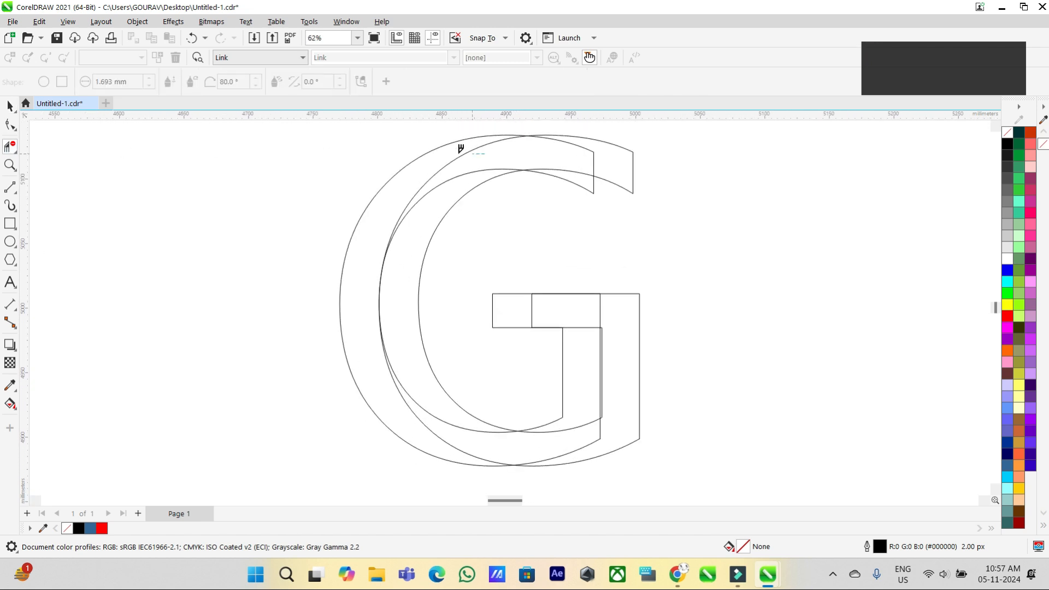
scroll(415, 391, "up", 2)
left_click_drag(475, 443, 475, 445)
left_click(661, 452)
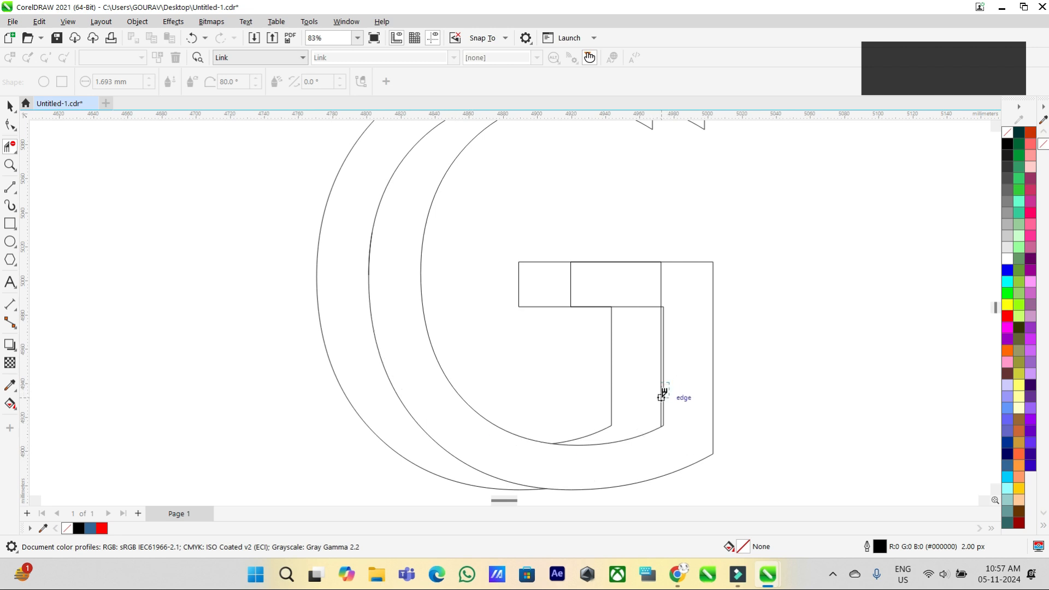
left_click(663, 393)
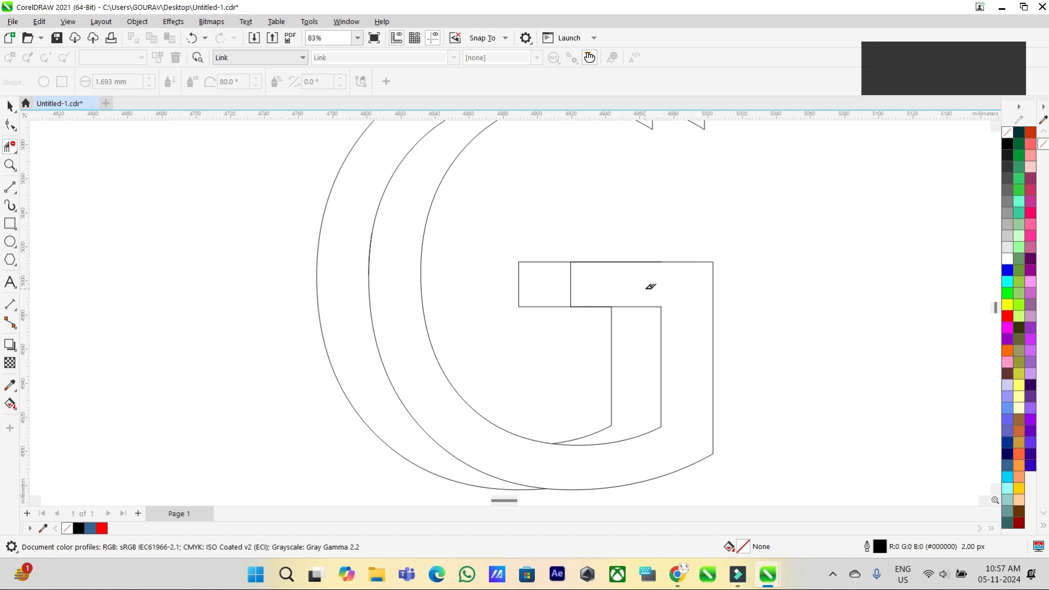
Step: Shift the rear G's crossbar nodes, including the loose end of its upper edge, about 11.4 mm up and 7.6 mm right
scroll(634, 365, "down", 3)
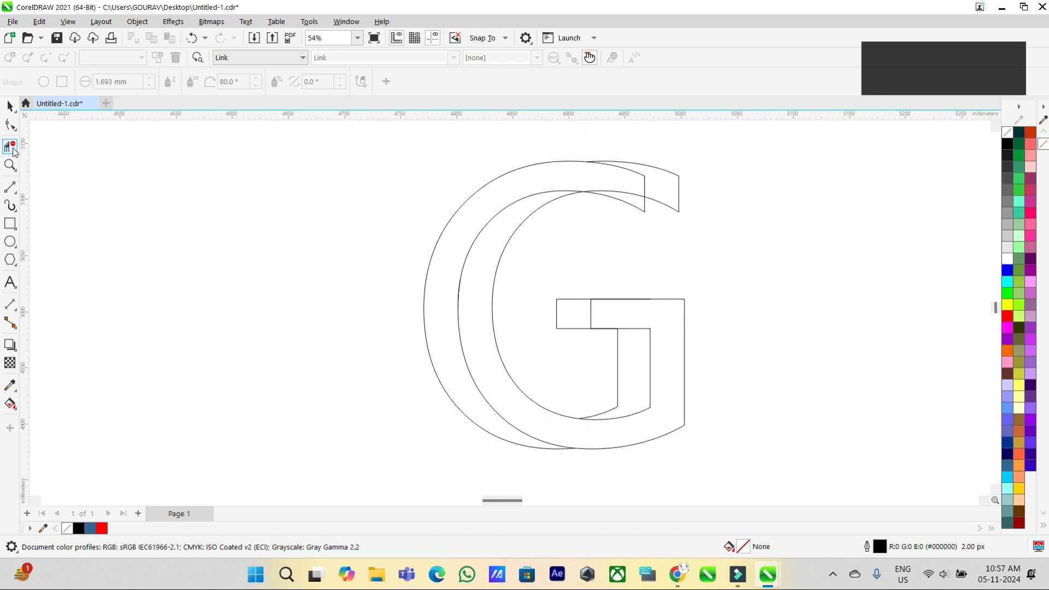
left_click(10, 125)
left_click(556, 309)
scroll(556, 310, "up", 1)
scroll(567, 316, "up", 1)
left_click(540, 347)
left_click(538, 288, "shift")
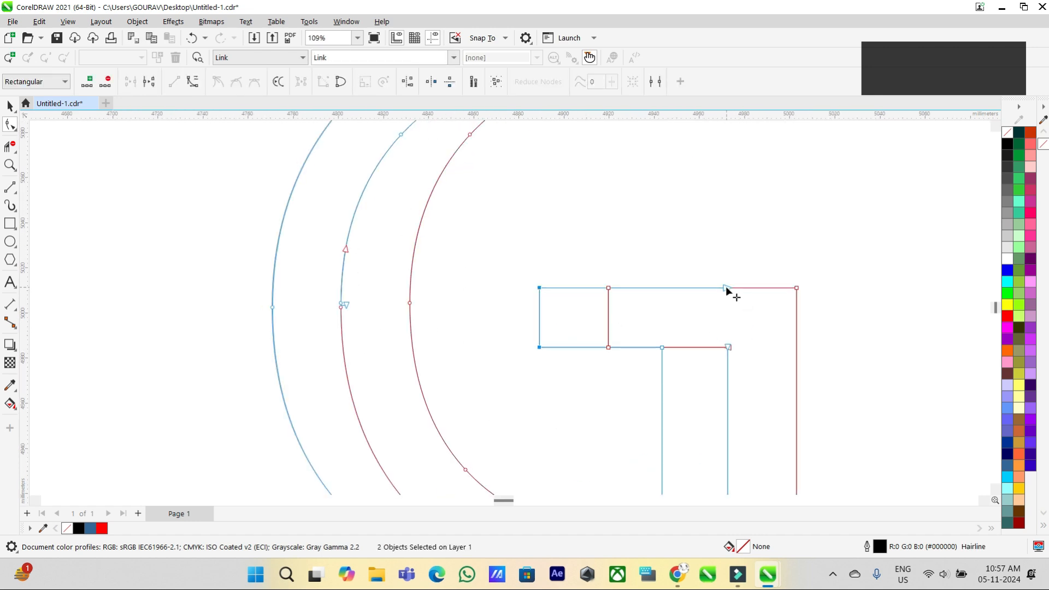
key("Up")
key("Up")
key("Up")
key("Up")
key("Up")
key("Up")
key("Up")
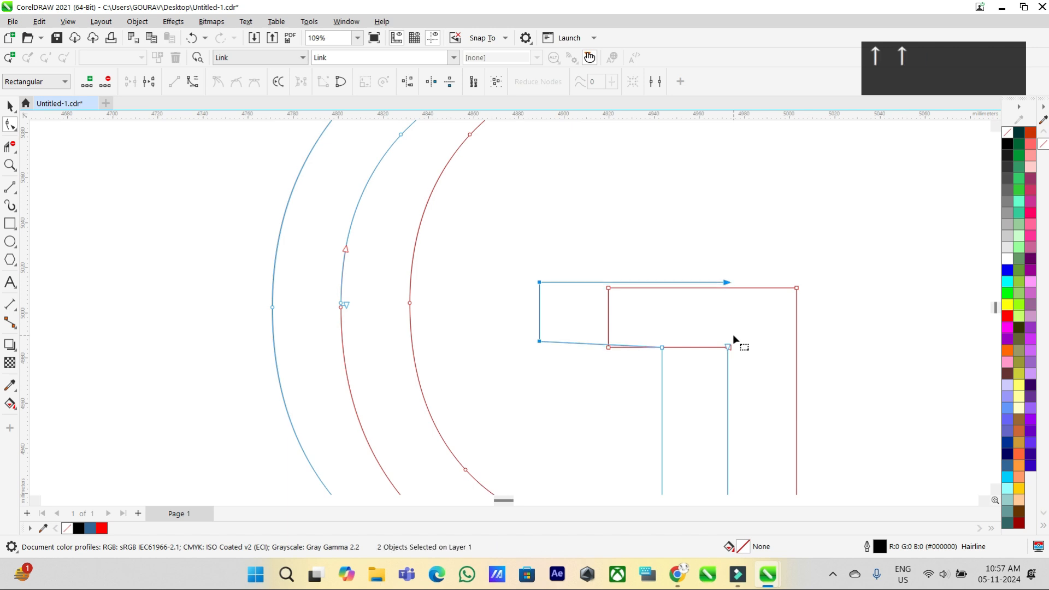
key("Up")
key("Up")
key("Up")
key("Up")
key("Right")
key("Right")
key("Right")
key("Right")
key("Right")
key("Right")
key("Right")
key("Right")
key("Left")
key("Left")
key("Down")
key("Down")
left_click(10, 107)
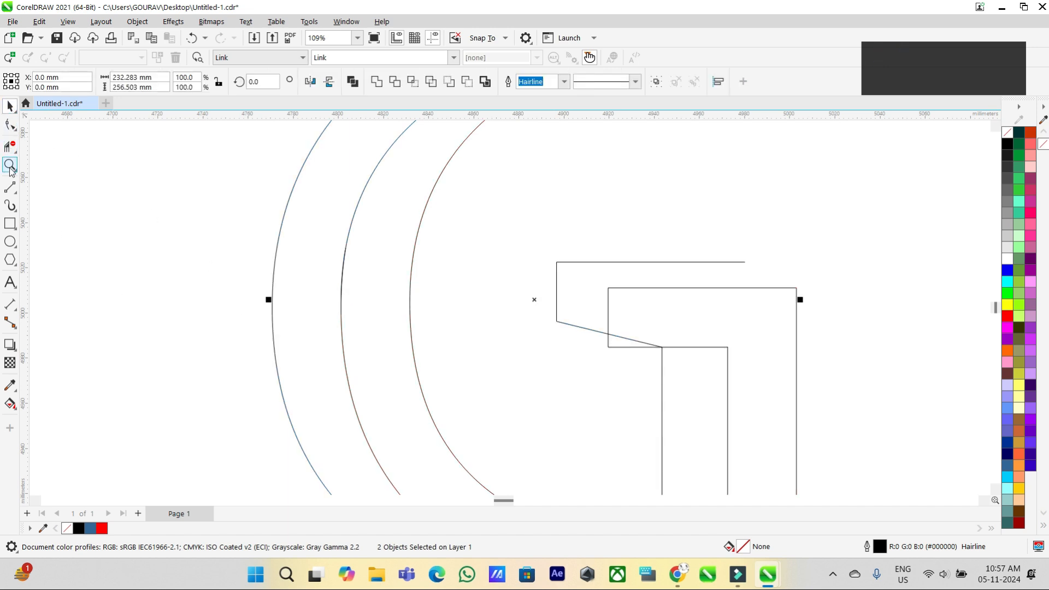
Step: Draw three 2-point lines joining the raised rear crossbar's corners to the matching corners of the front crossbar
left_click(11, 189)
left_click(48, 205)
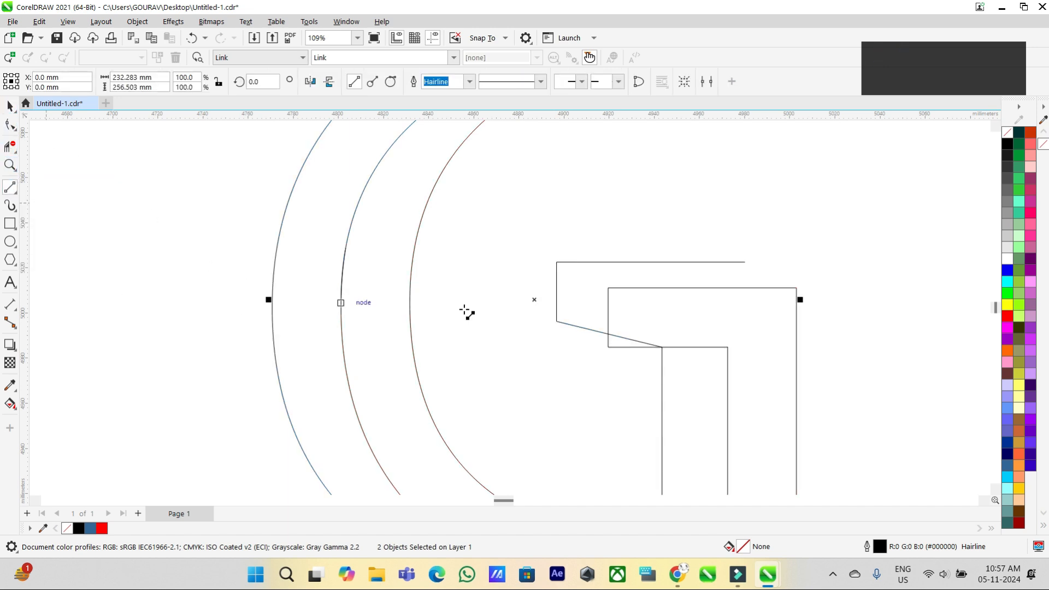
left_click_drag(558, 263, 608, 288)
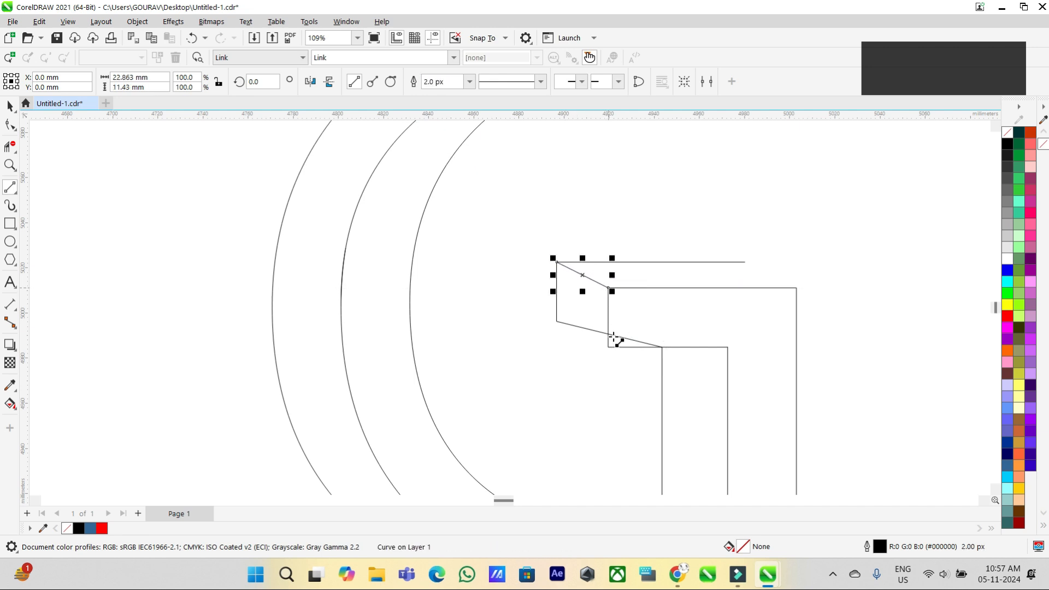
left_click_drag(557, 322, 608, 347)
left_click_drag(745, 262, 796, 286)
Step: Draw two horizontal connecting lines, about 30.5 mm long, between the upper arm ends of the two Gs
scroll(538, 331, "down", 3)
scroll(658, 190, "up", 2)
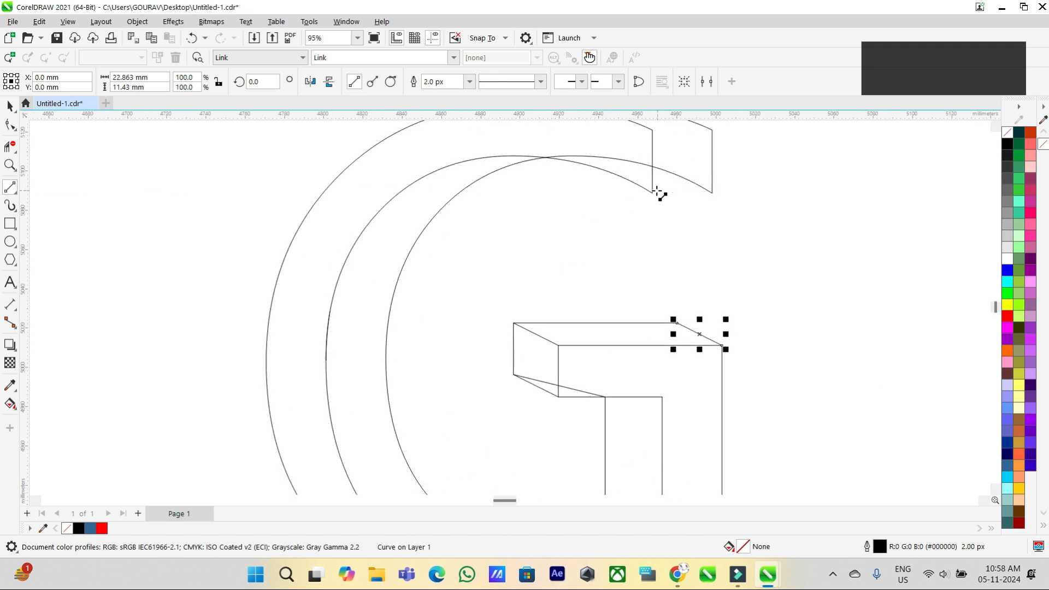
scroll(652, 235, "down", 2)
scroll(672, 181, "up", 3)
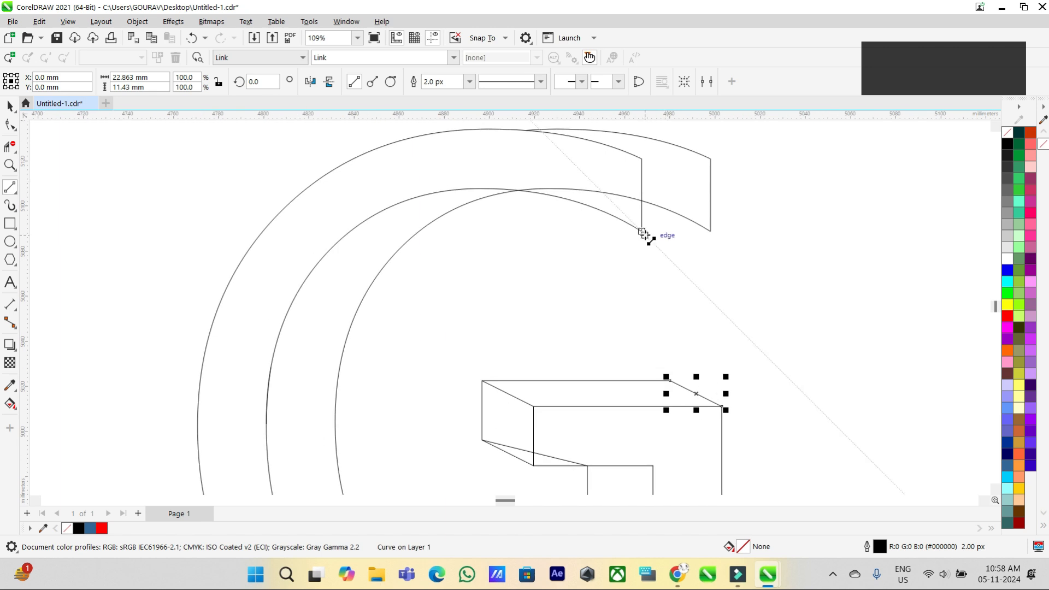
left_click_drag(642, 231, 711, 231)
left_click_drag(642, 159, 711, 159)
Step: Select all five connecting lines and set their outline width to Hairline
left_click(10, 107)
scroll(260, 165, "down", 2)
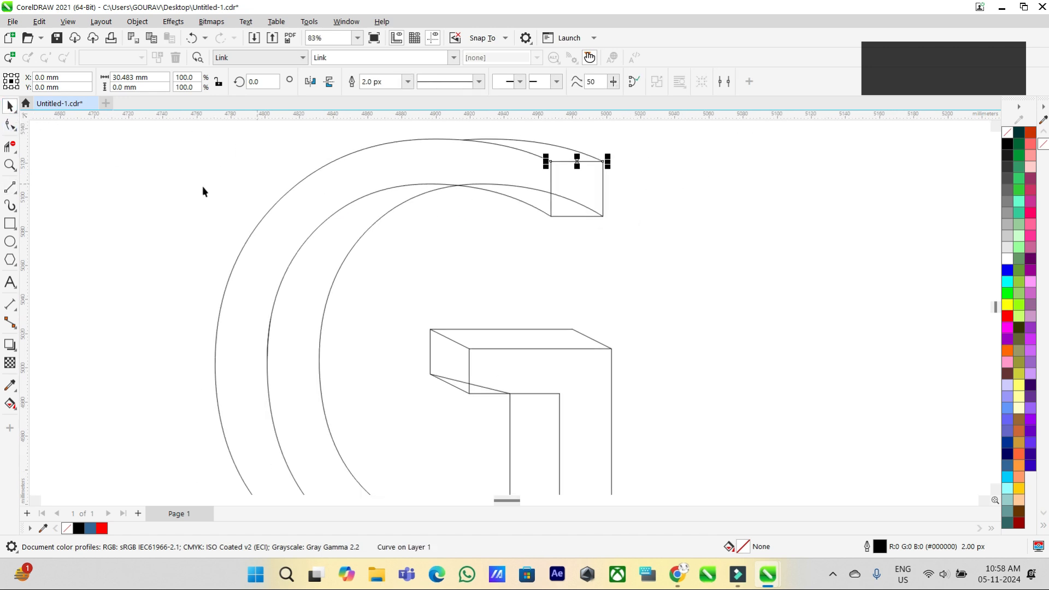
left_click_drag(652, 136, 560, 249)
left_click_drag(422, 413, 393, 414)
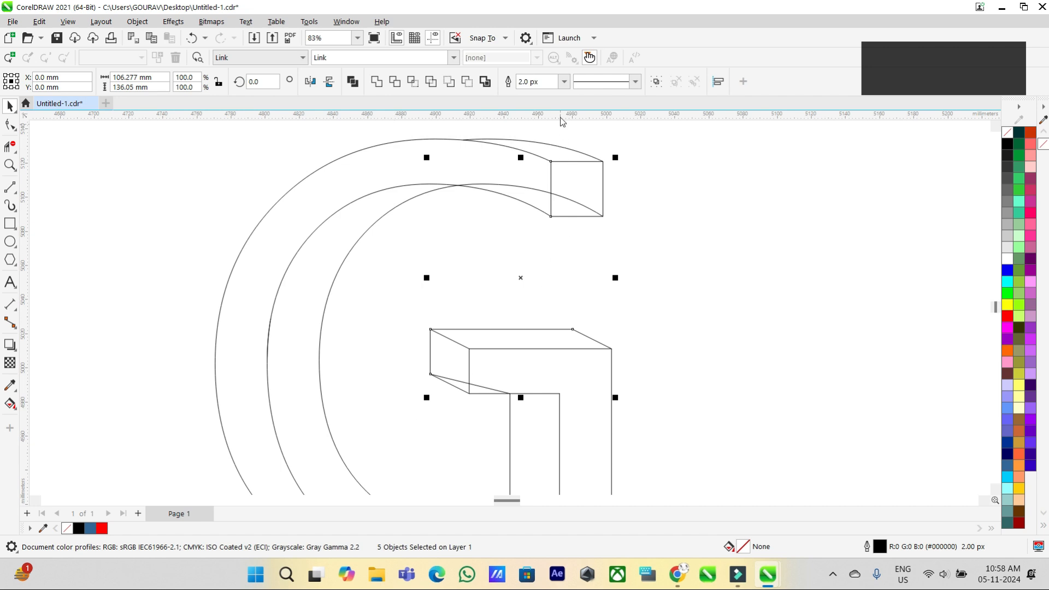
left_click(565, 83)
left_click(530, 101)
left_click(178, 201)
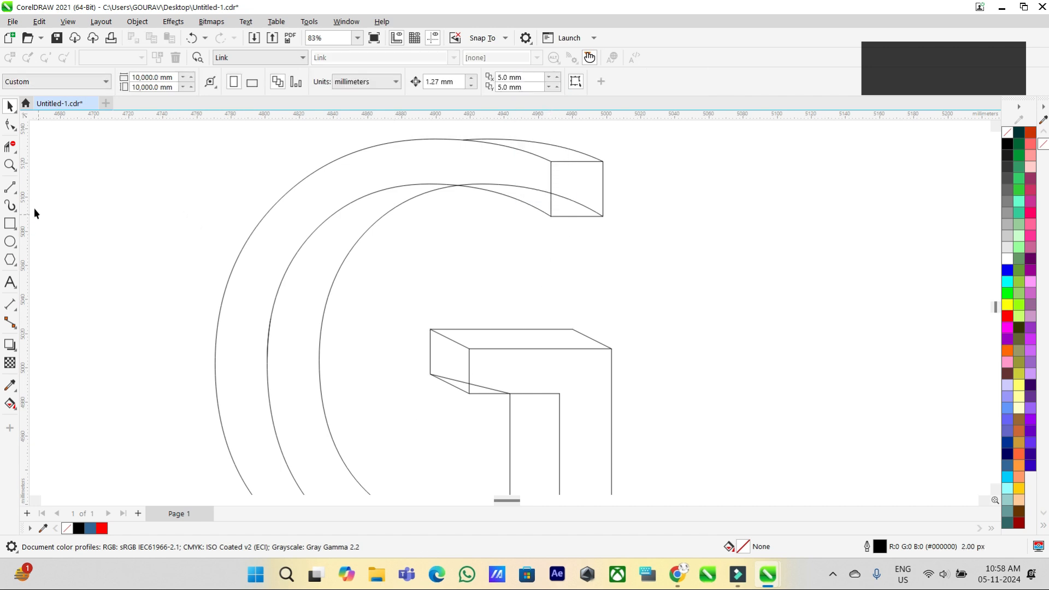
Step: Use Virtual Segment Delete to remove the hidden curve segments behind the G's upper arm and inside its square end
left_click(9, 149)
left_click(53, 176)
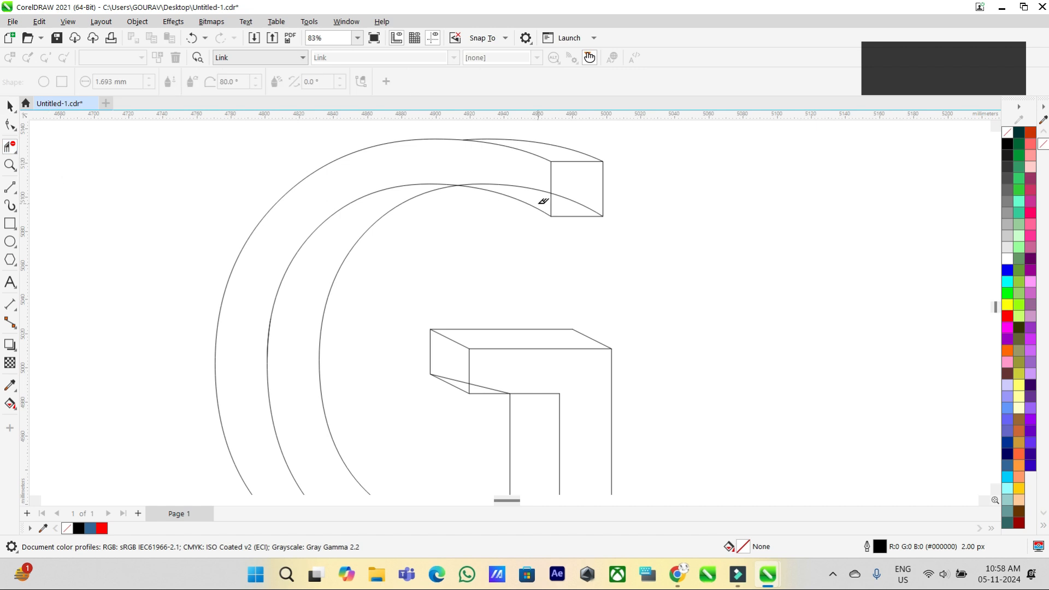
scroll(520, 190, "up", 2)
left_click(525, 188)
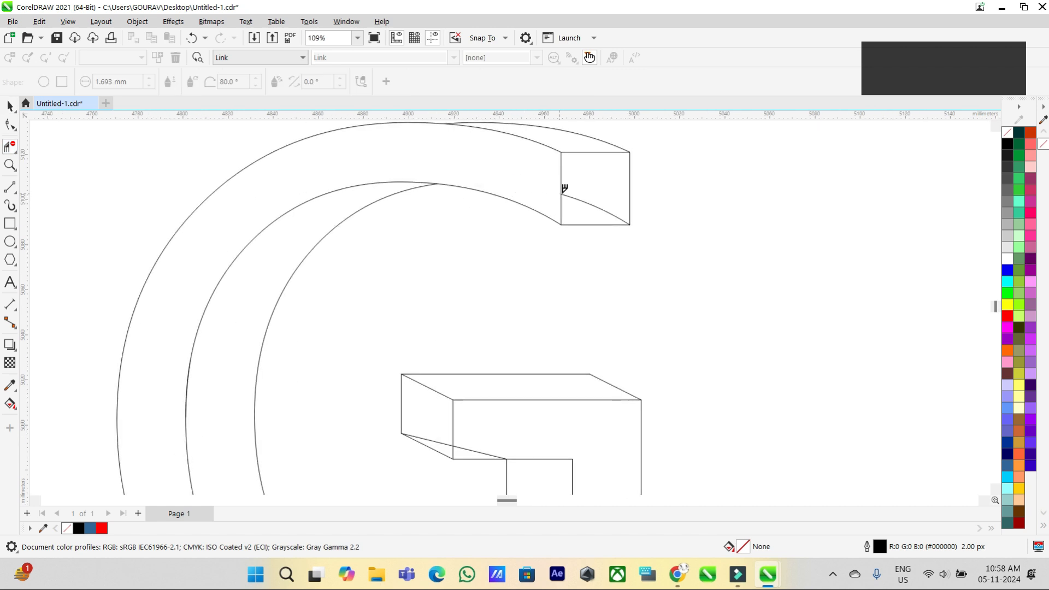
left_click(586, 205)
Step: Delete the stray diagonal segments crossing the end block of the G's crossbar
scroll(629, 170, "down", 3)
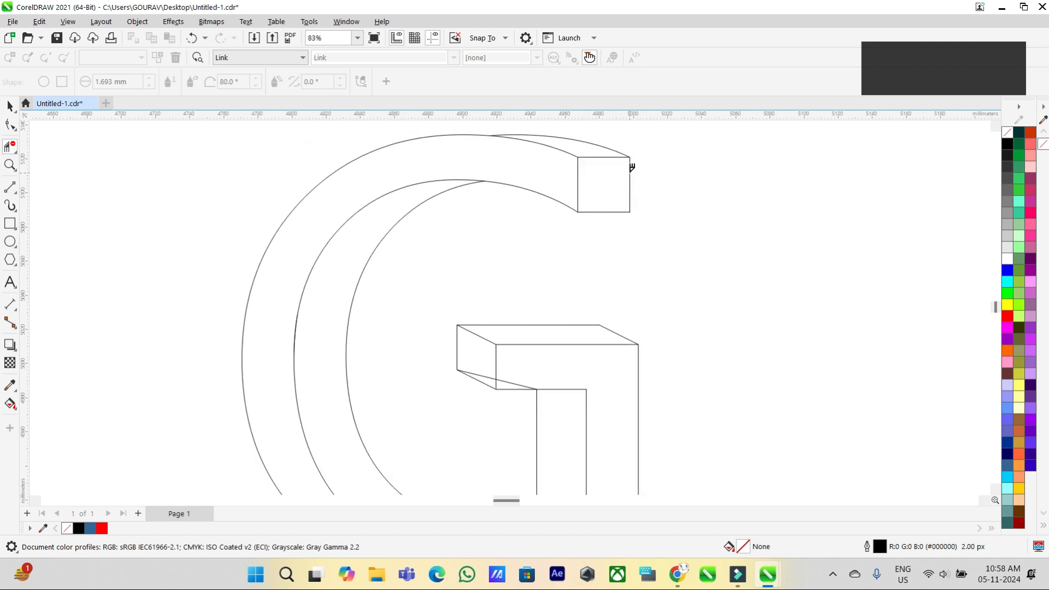
scroll(527, 323, "up", 3)
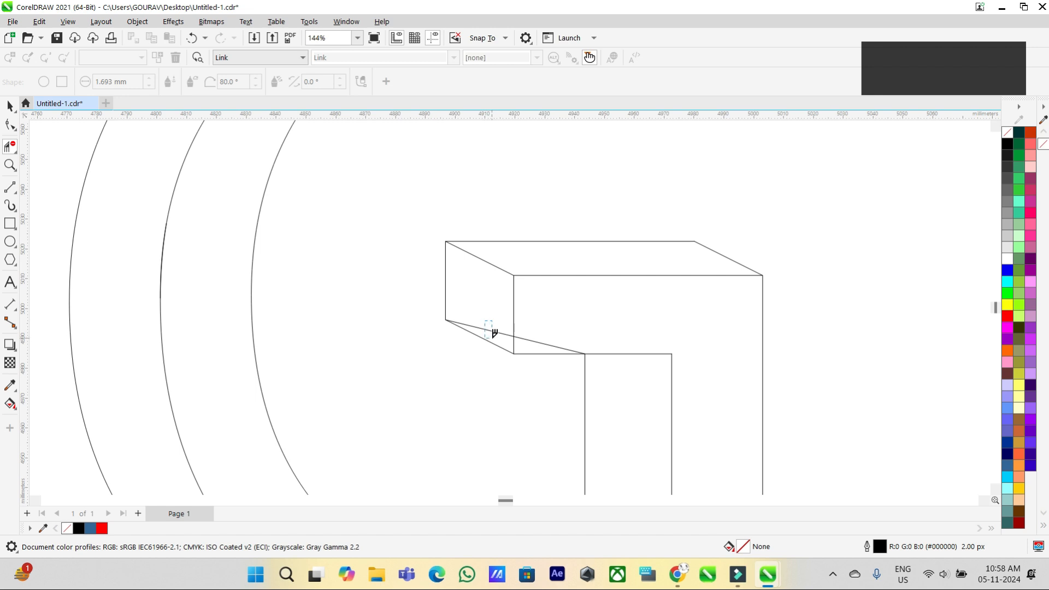
left_click(496, 329)
left_click(528, 340)
Step: Smart Fill every face of the 3D G with blue #336699 and a 2.36 px black outline
scroll(627, 230, "down", 2)
scroll(646, 229, "down", 3)
scroll(667, 217, "up", 1)
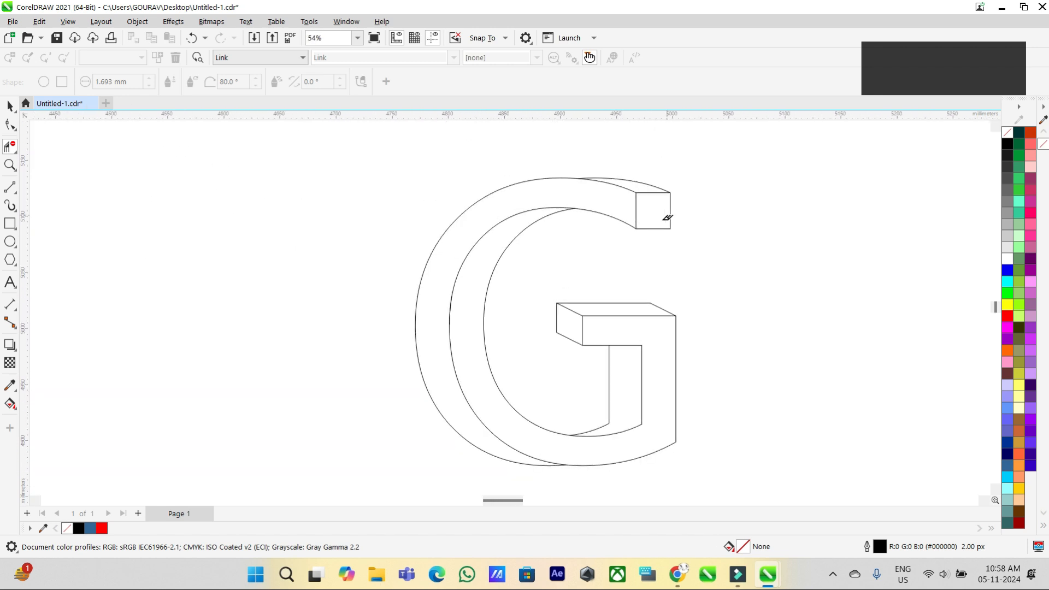
left_click(7, 108)
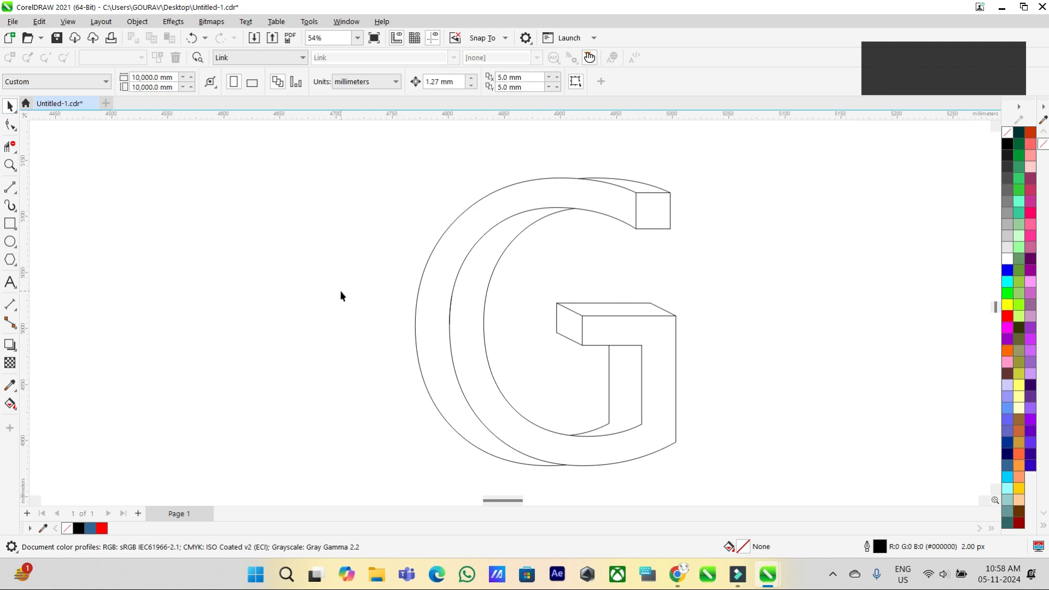
left_click(22, 402)
left_click(57, 419)
left_click(422, 291)
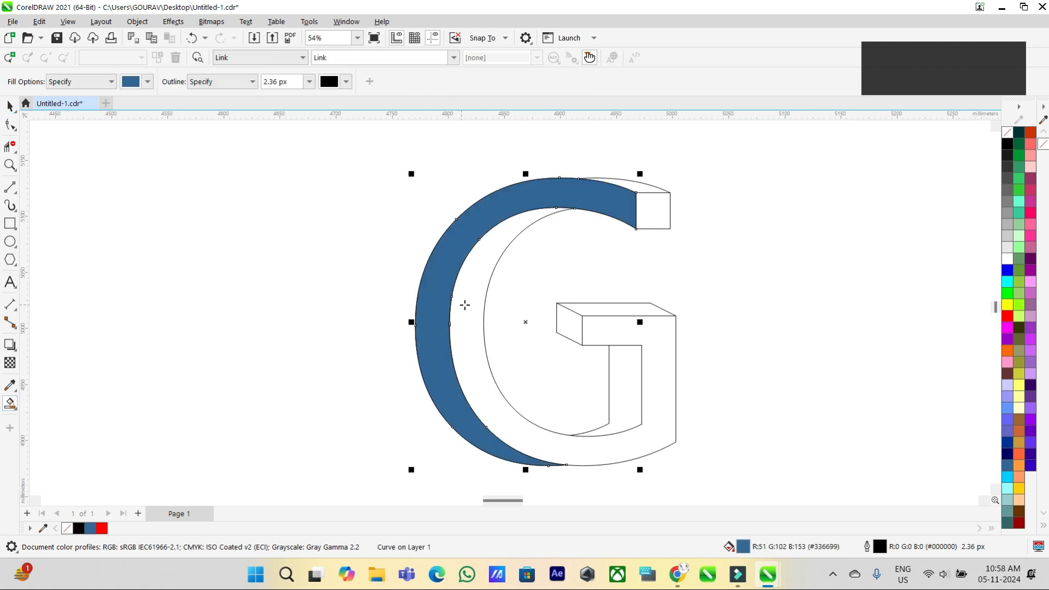
left_click(465, 305)
left_click(657, 220)
left_click(628, 186)
left_click(621, 309)
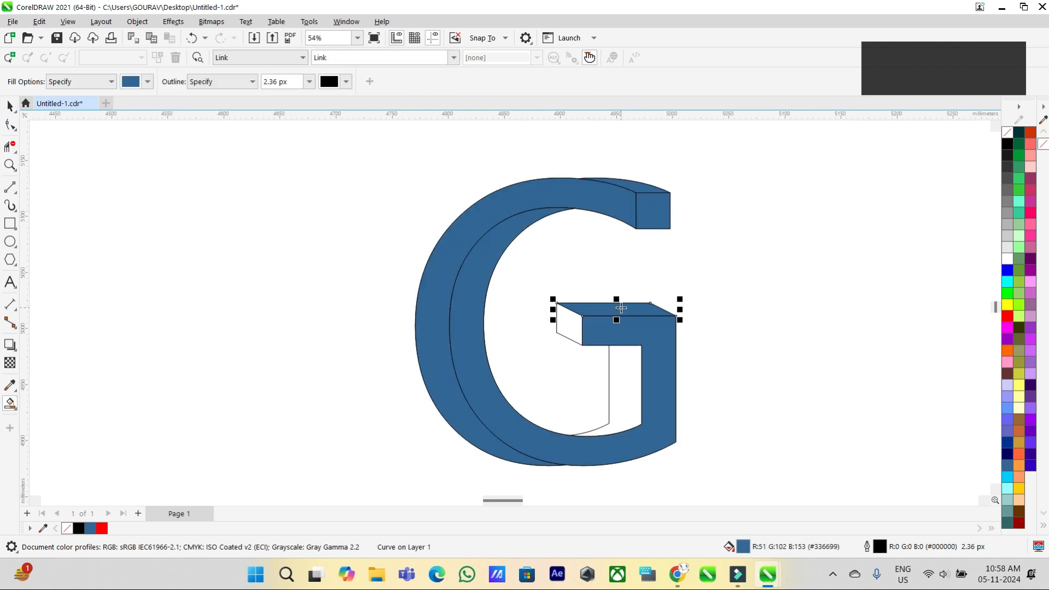
left_click(567, 327)
left_click(624, 391)
Step: Move the blue front face and outer curved face of the G to the right, clear of the original line work
left_click(11, 108)
scroll(50, 185, "down", 1)
left_click_drag(362, 281, 578, 281)
left_click(347, 251)
key("ctrl+r")
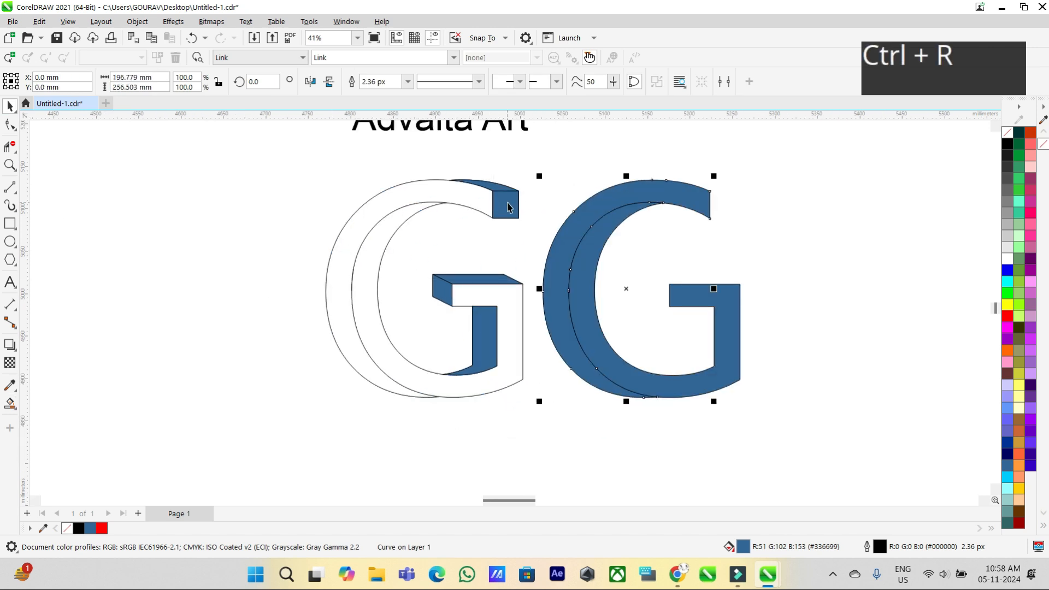
Step: Repeat the same move for the blue upper-arm, crossbar and inner-stem faces to complete the separated G
left_click(505, 205)
key("ctrl+r")
left_click(494, 187)
key("ctrl+r")
left_click(481, 280)
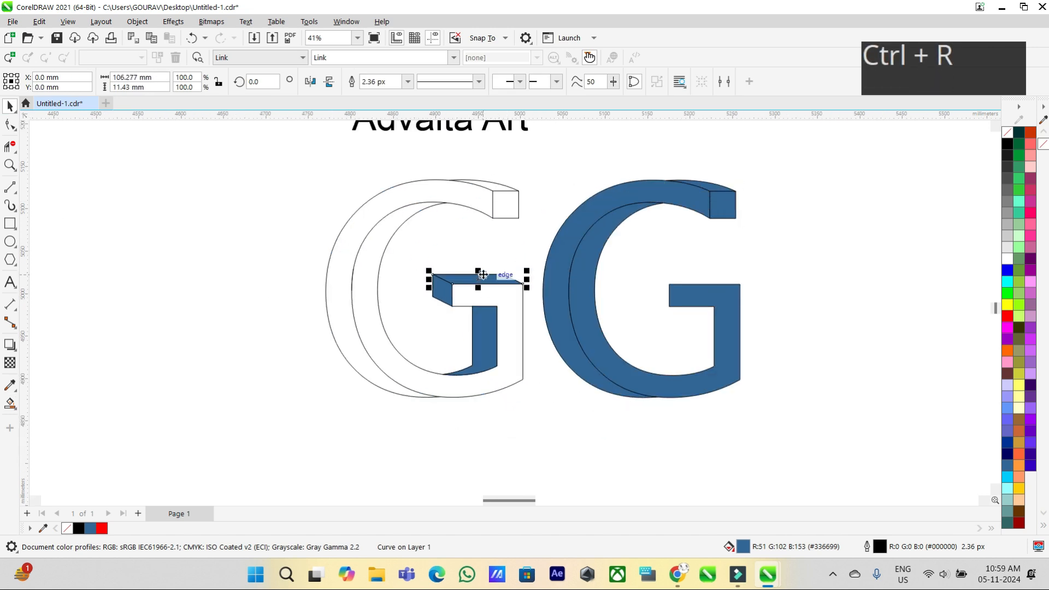
key("ctrl+r")
left_click(484, 320)
key("ctrl+r")
left_click(441, 291)
key("ctrl+r")
Step: Delete the leftover outline G and move the assembled blue G into its place beneath the title
left_click_drag(297, 174, 535, 438)
key("Delete")
left_click_drag(512, 159, 781, 410)
left_click_drag(644, 289, 438, 283)
scroll(678, 345, "down", 2)
scroll(486, 197, "up", 3)
left_click(759, 246)
Step: Apply a linear fountain fill to the G's outer curved face, running from its lower curve up to its top edge
left_click(452, 253)
left_click(12, 405)
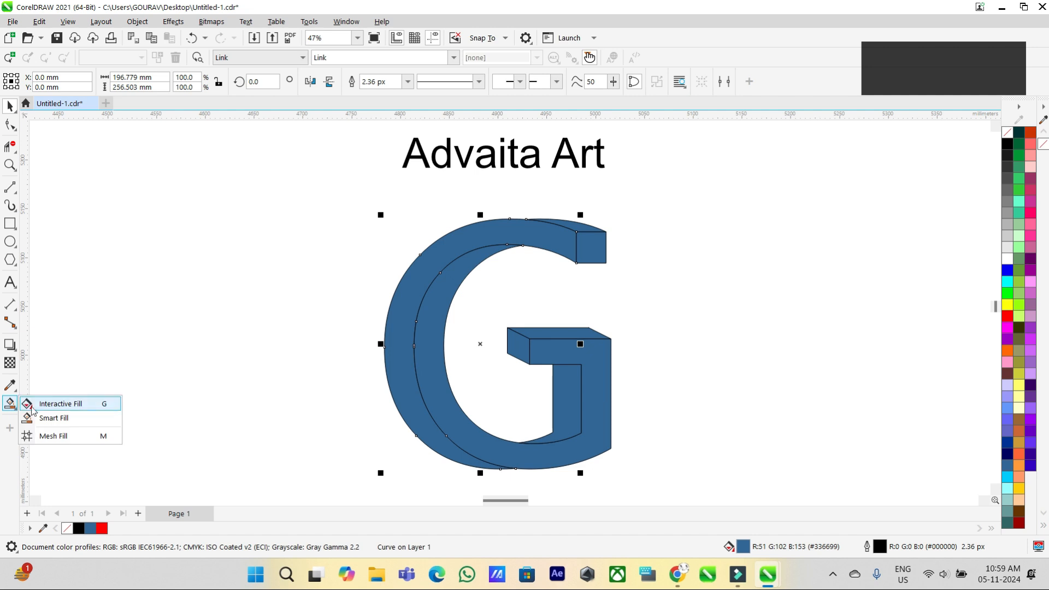
left_click(33, 406)
left_click(48, 85)
left_click_drag(570, 345, 508, 219)
left_click_drag(385, 344, 447, 458)
left_click_drag(508, 218, 487, 221)
Step: Color the outer face's gradient lime green at its top node and dark green at its bottom node
left_click_drag(1019, 132, 487, 221)
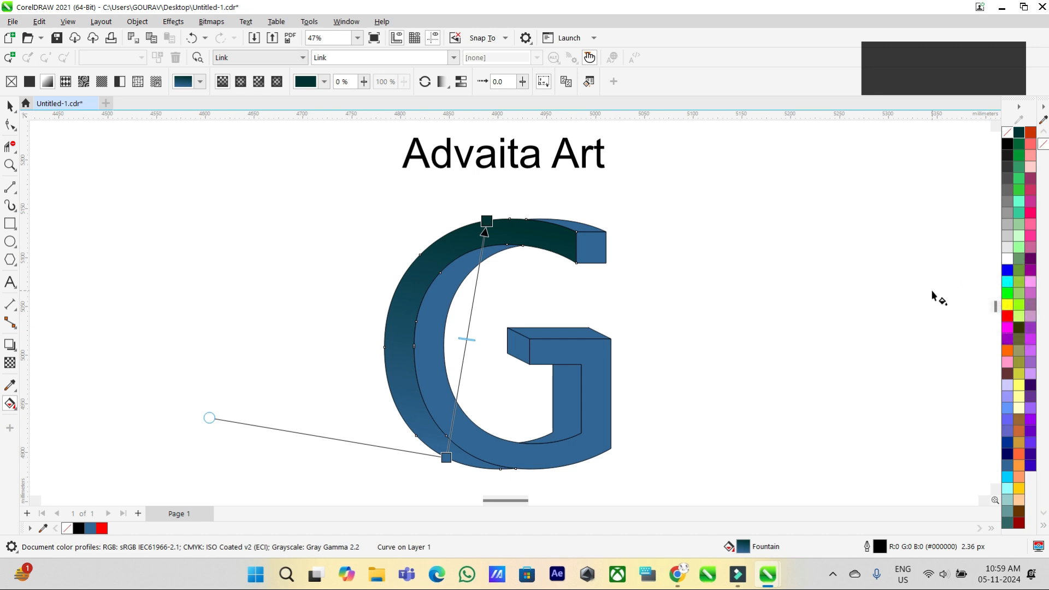
left_click_drag(1020, 305, 446, 457)
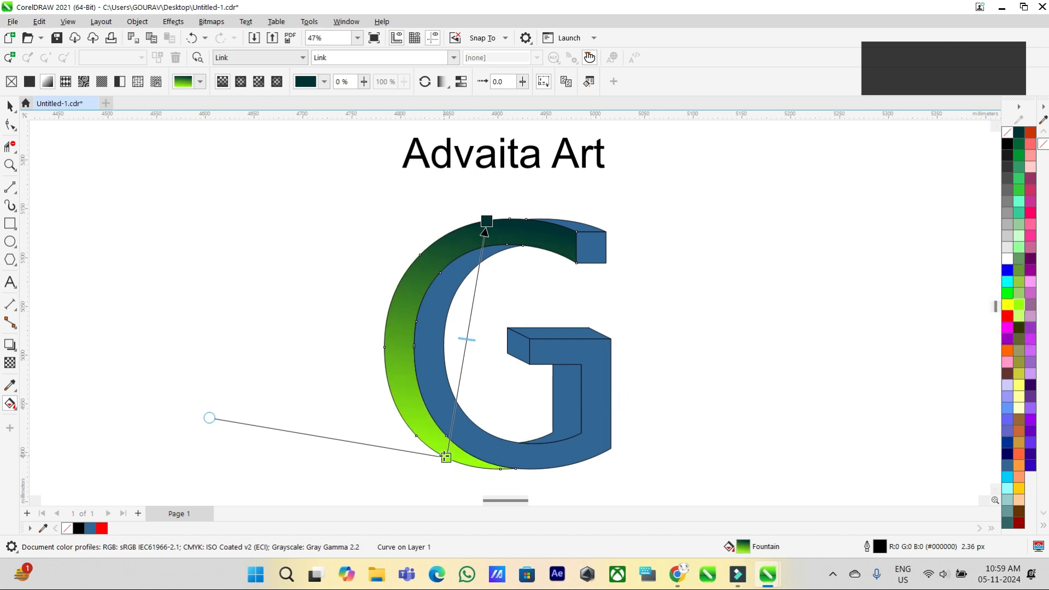
left_click_drag(1022, 309, 486, 222)
left_click_drag(1020, 134, 446, 457)
Step: Copy the lime-to-dark-green fountain fill from the outer curved face to the G's front face
left_click(10, 106)
left_click(429, 335)
left_click(10, 404)
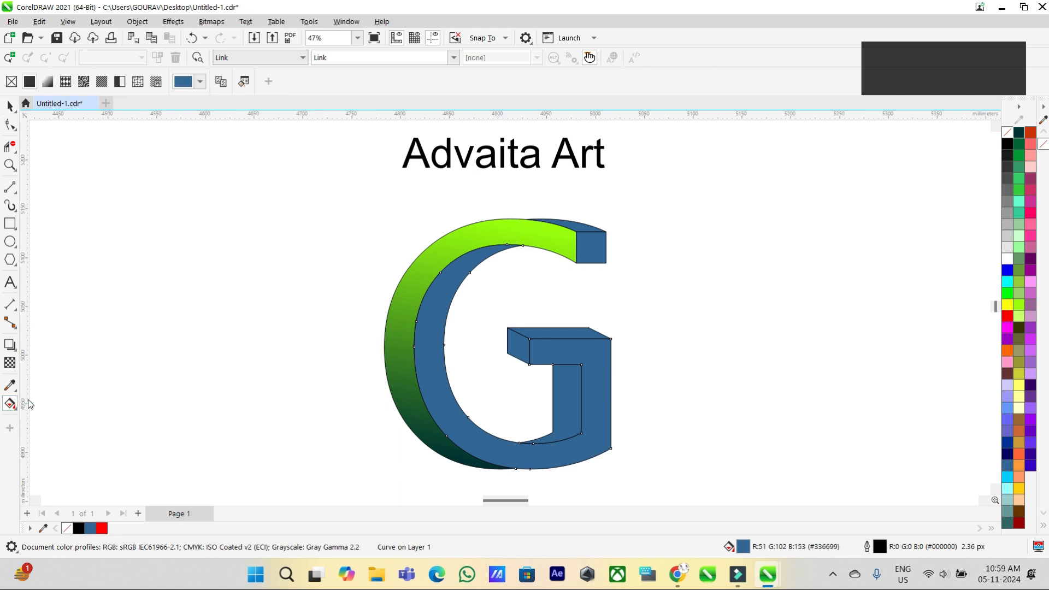
left_click(426, 266)
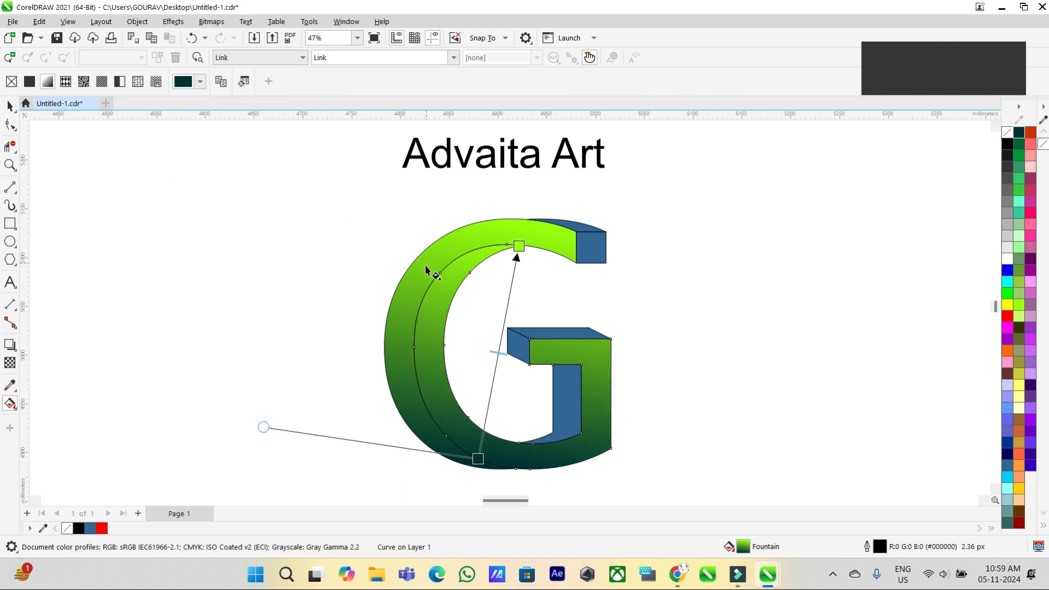
Step: Copy the lime-to-dark-green fountain fill to the inner stem face and to the crossbar's end and top faces
left_click(557, 420)
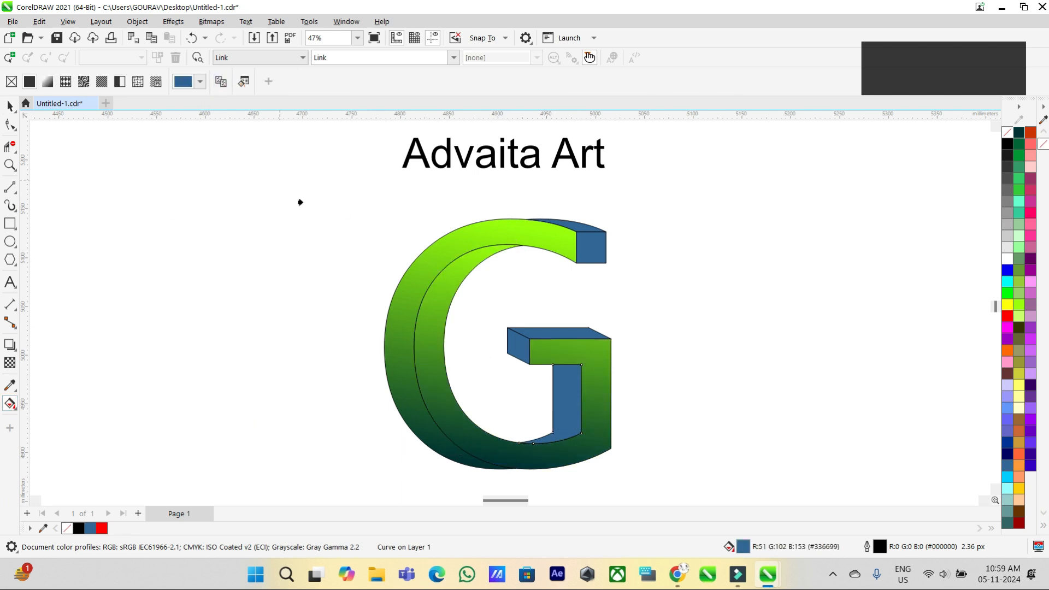
left_click(442, 304)
left_click(518, 348)
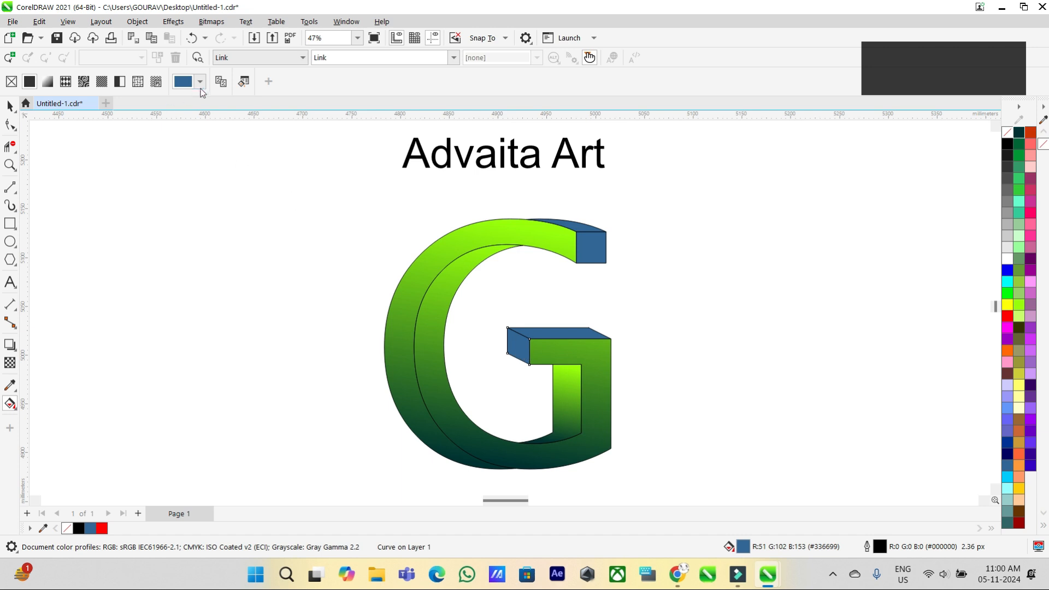
left_click(430, 310)
left_click(563, 334)
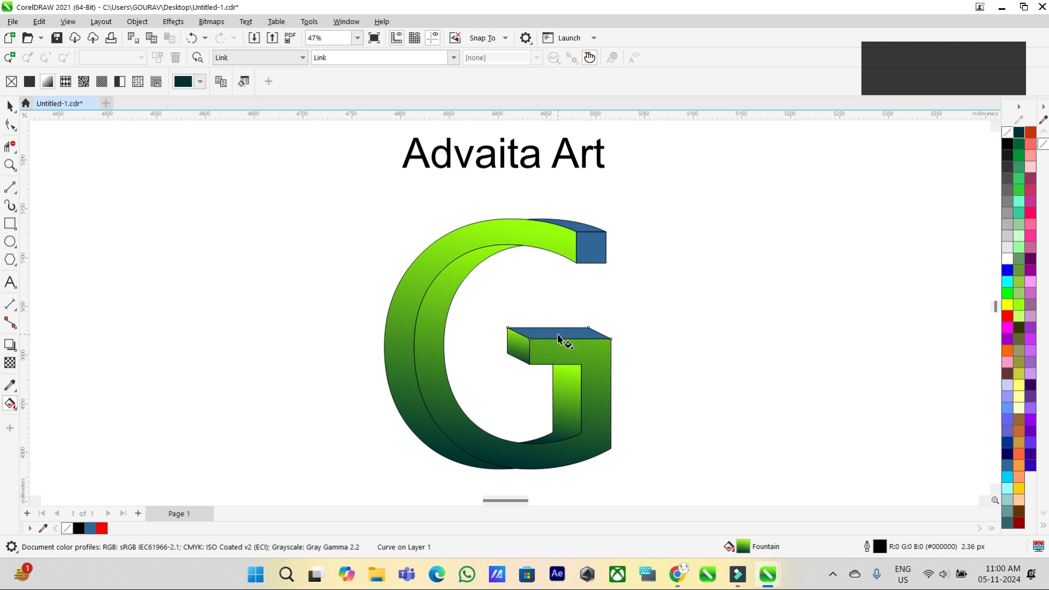
left_click(434, 305)
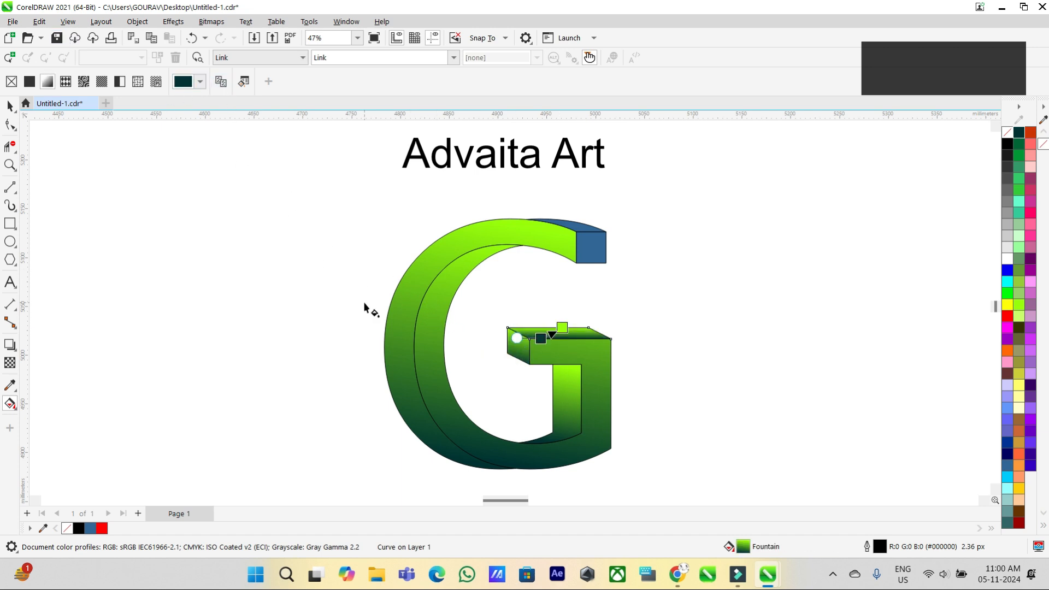
Step: Copy the same green fountain fill to the end face and top face of the G's upper arm
left_click(574, 251)
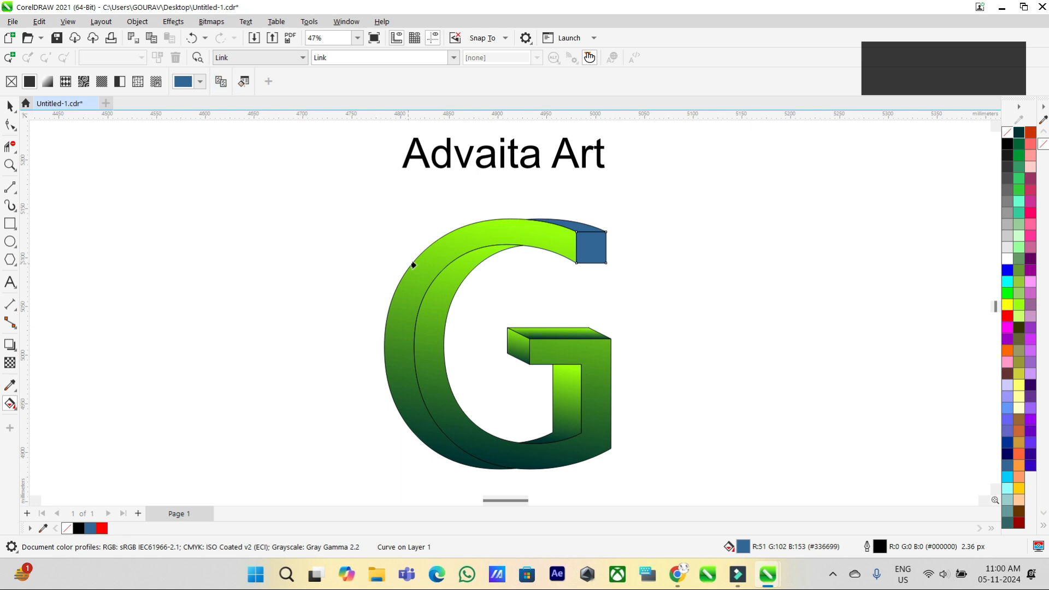
left_click(414, 265)
left_click(580, 228)
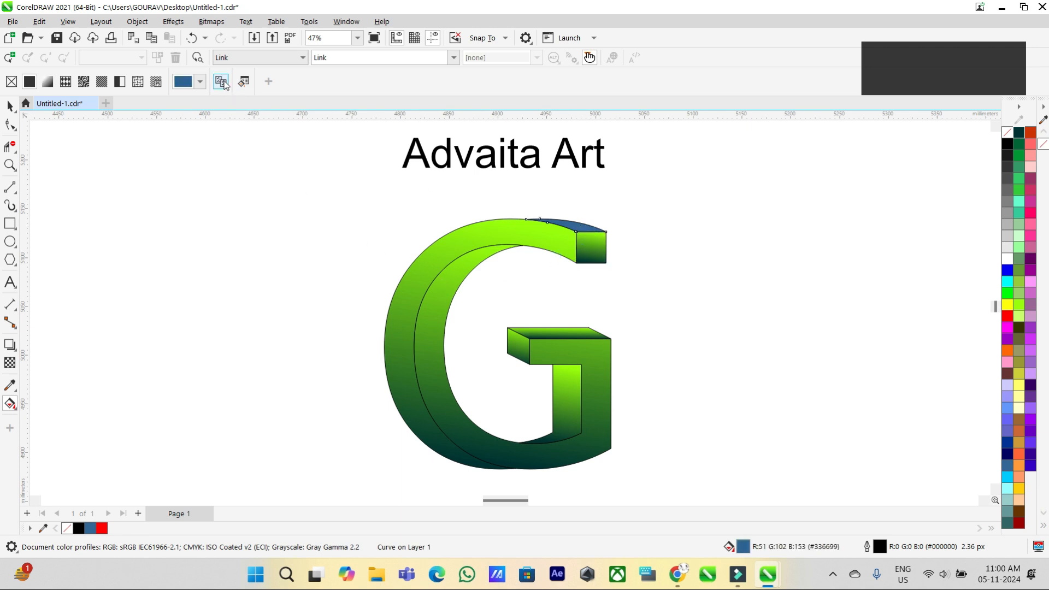
left_click(434, 293)
Step: Reverse the fountain fill on the crossbar's top face and on its end face
left_click(10, 105)
scroll(486, 371, "up", 1)
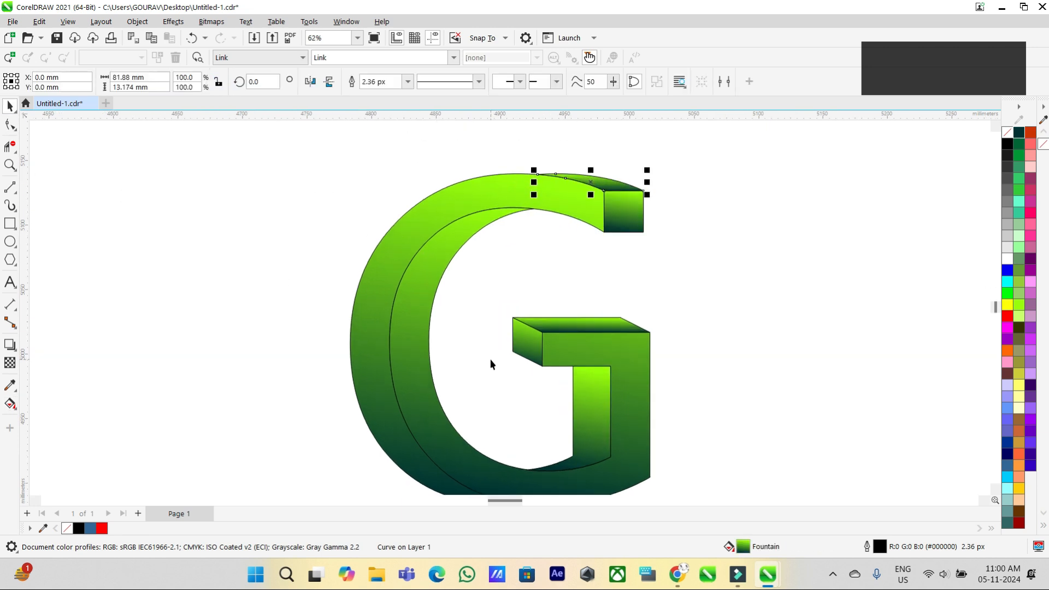
scroll(478, 390, "up", 1)
left_click(543, 279)
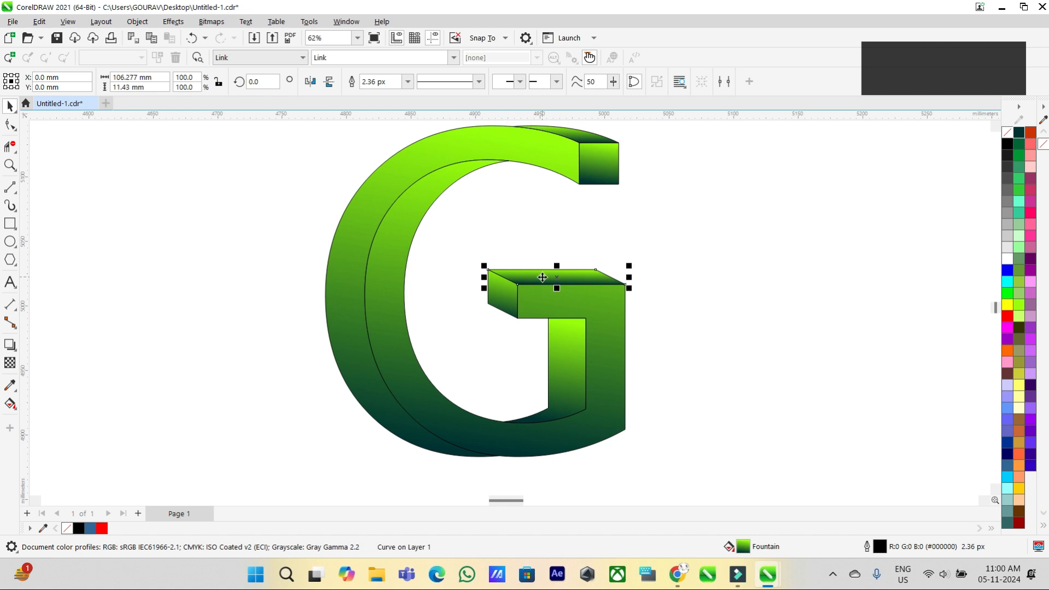
left_click(10, 406)
left_click(44, 404)
left_click(425, 82)
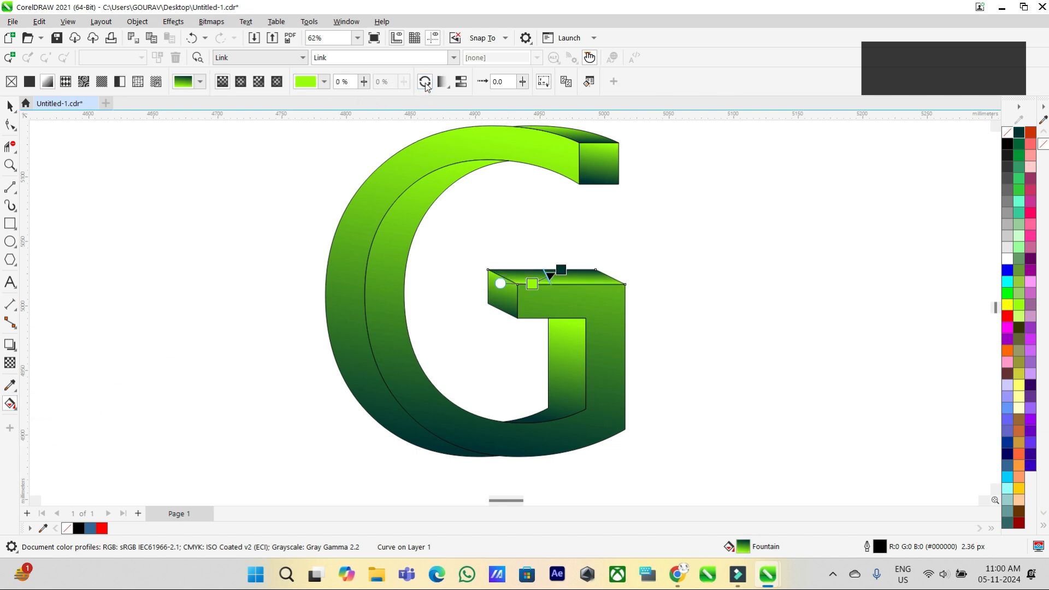
left_click(500, 304)
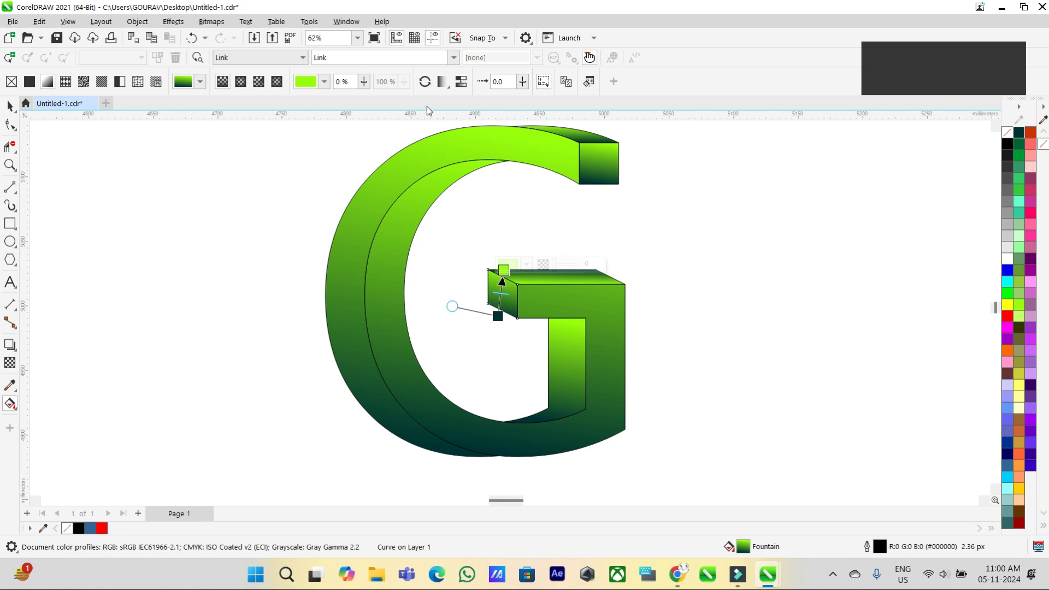
left_click(426, 83)
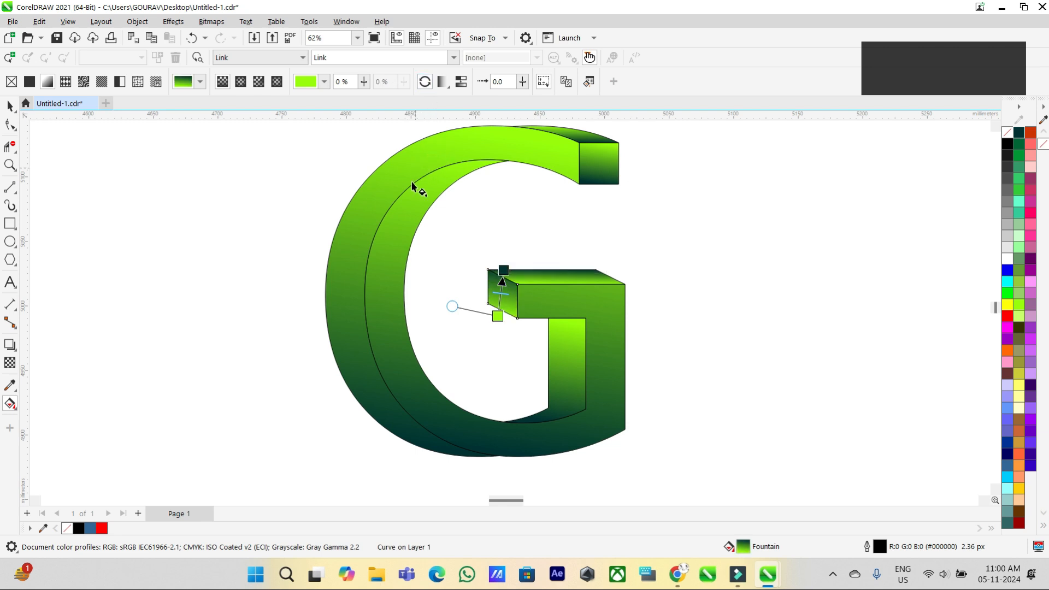
Step: Reverse the front face's fountain fill and move its end nodes onto the face's upper tip and lower edge
left_click(393, 278)
left_click(425, 82)
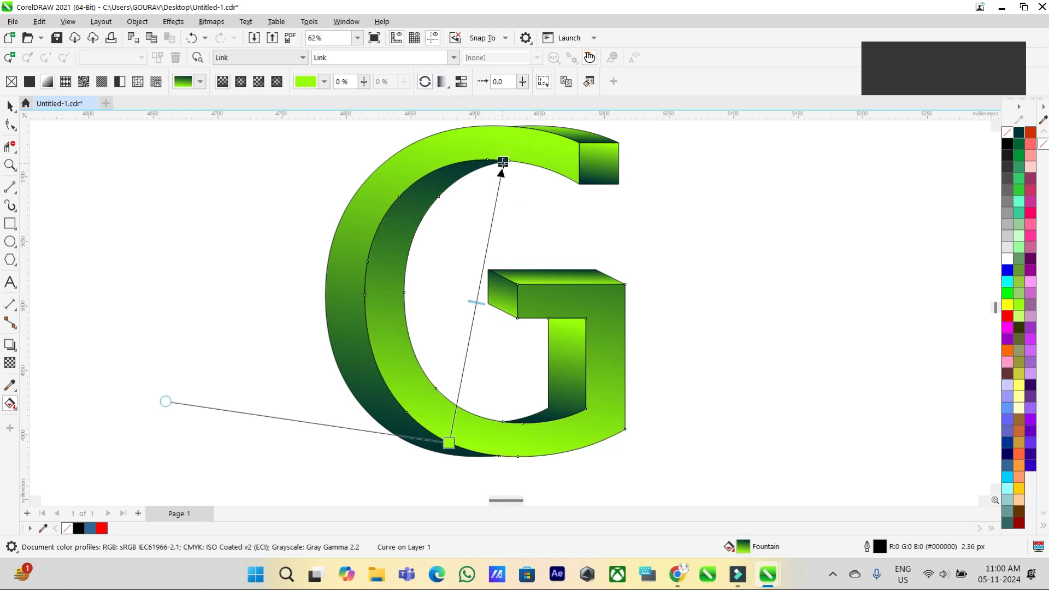
left_click_drag(504, 162, 487, 159)
left_click_drag(450, 443, 499, 457)
Step: Align the inner stem face's gradient vertically by moving its dark green node directly below the lime node
left_click(565, 381)
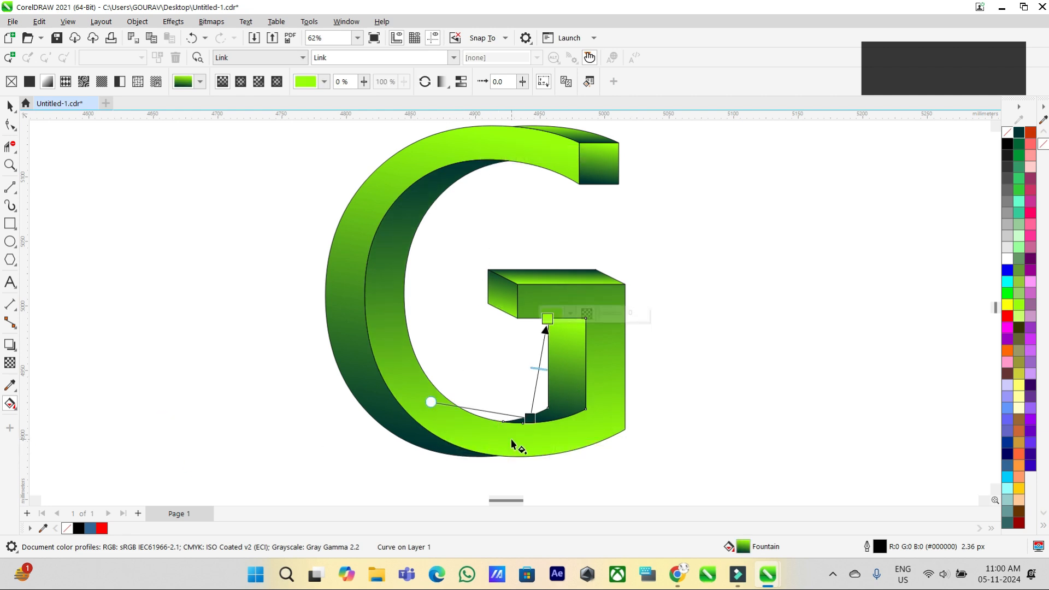
left_click_drag(530, 419, 547, 420)
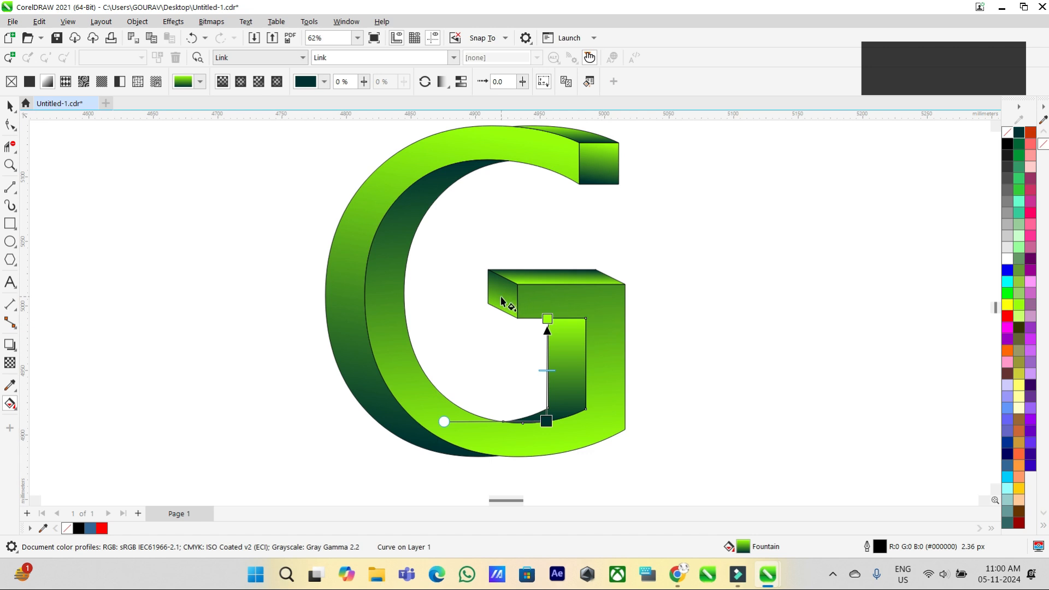
left_click(592, 166)
left_click(576, 135)
scroll(529, 377, "down", 2)
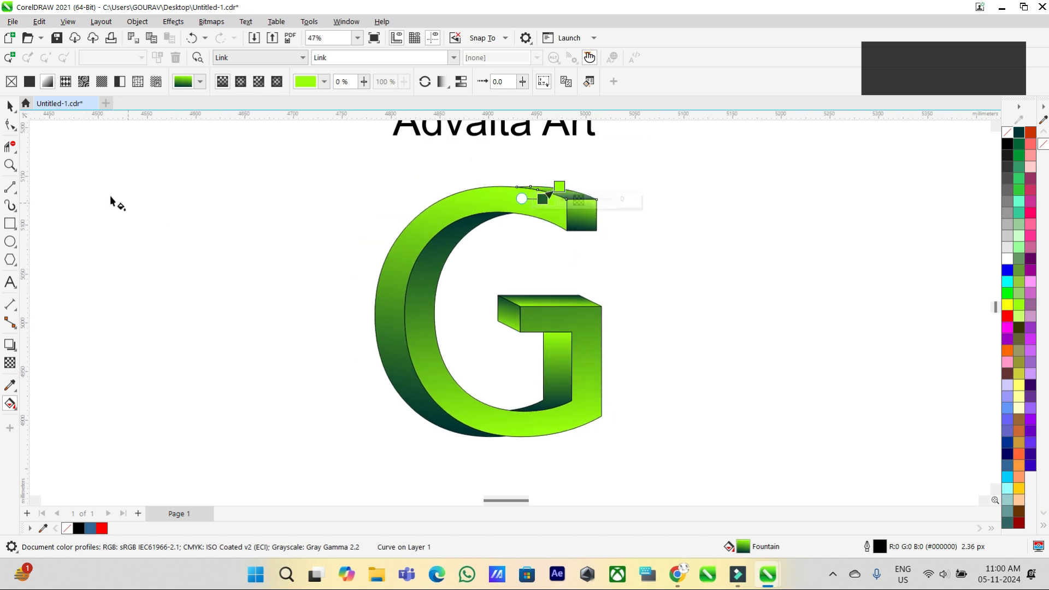
Step: Select all the faces of the green G together, leaving out the title
left_click(10, 107)
scroll(301, 362, "down", 2)
scroll(427, 271, "up", 3)
left_click_drag(296, 188, 648, 464)
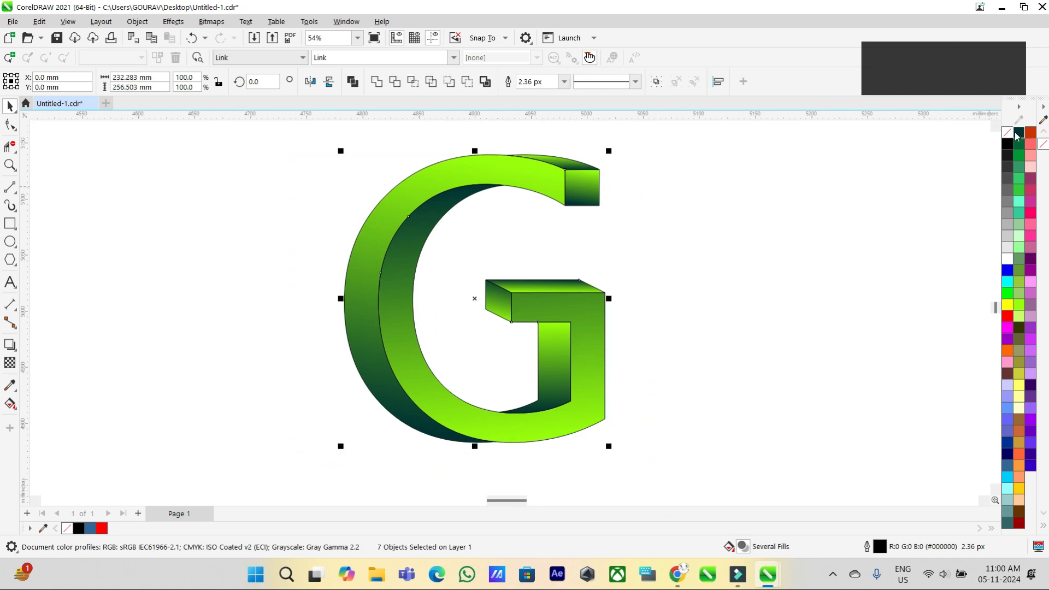